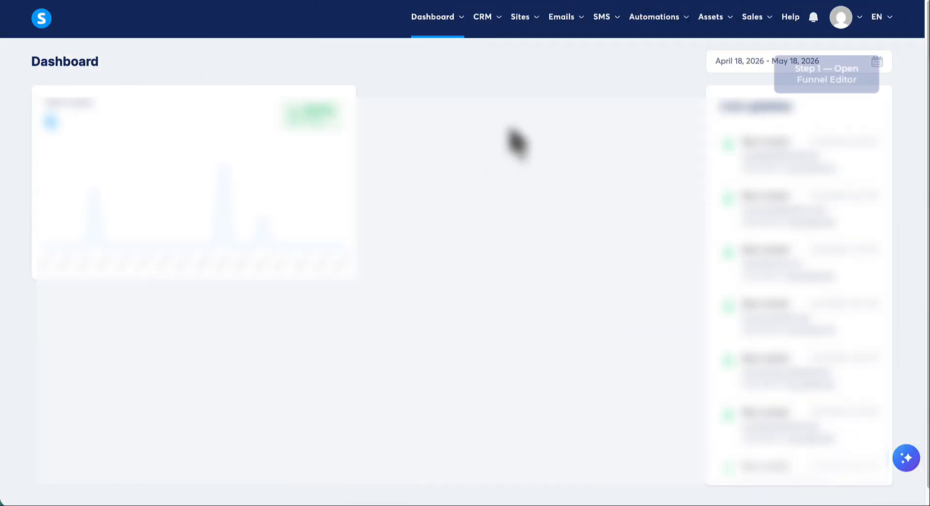
- Open the Sales Page of the My First Product funnel in the page editor
left_click(529, 25)
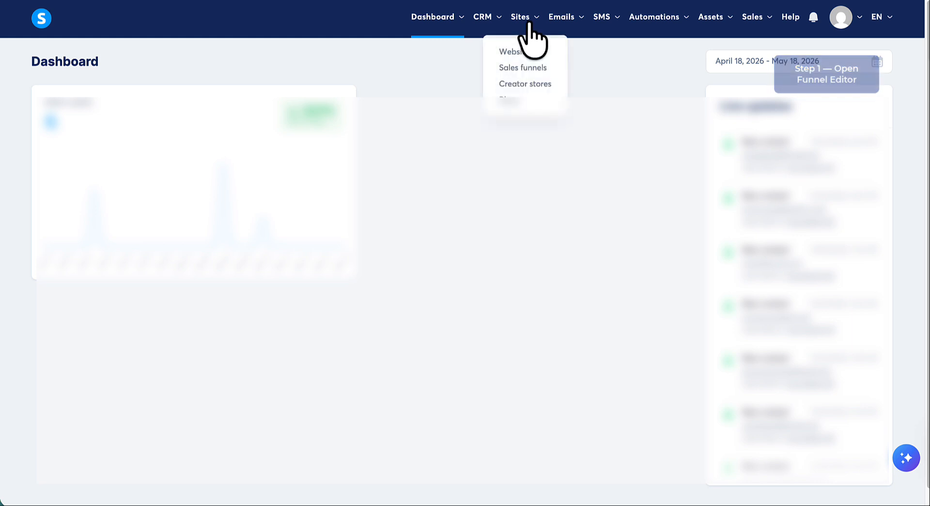
left_click(521, 70)
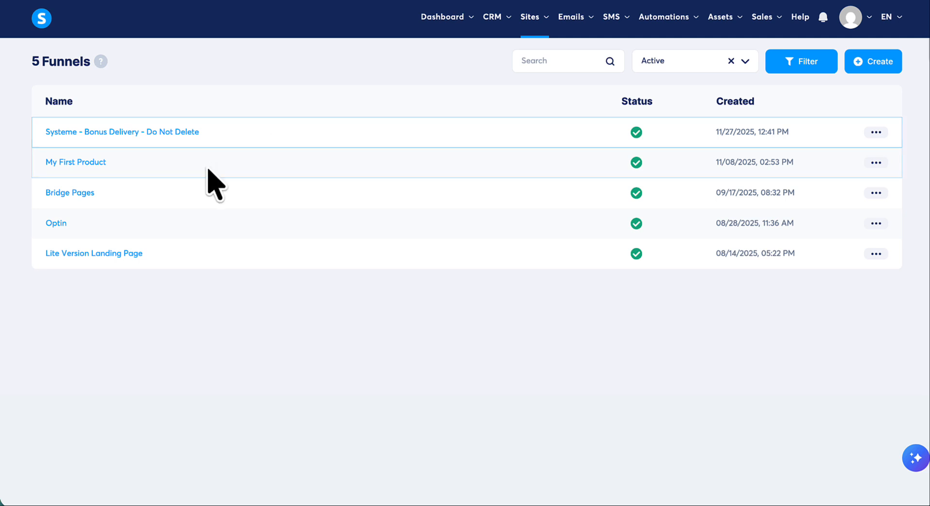
left_click(100, 164)
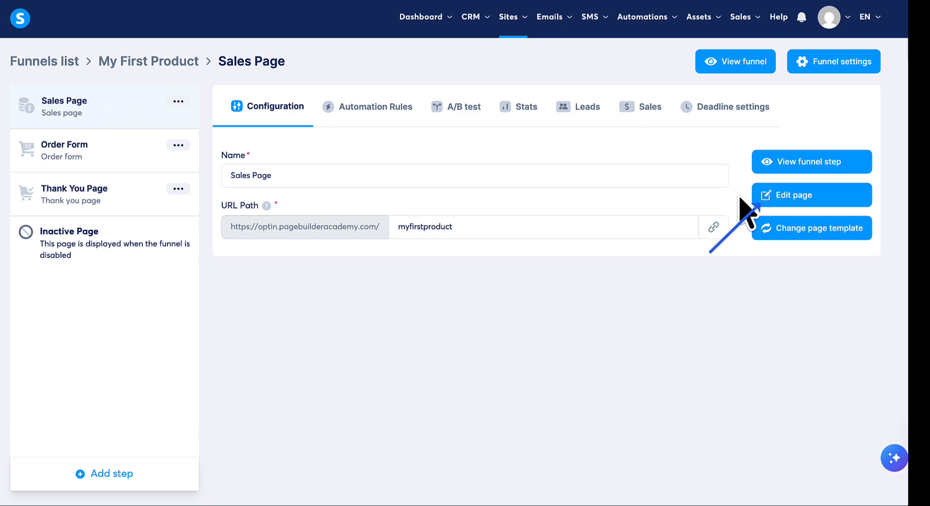
left_click(794, 197)
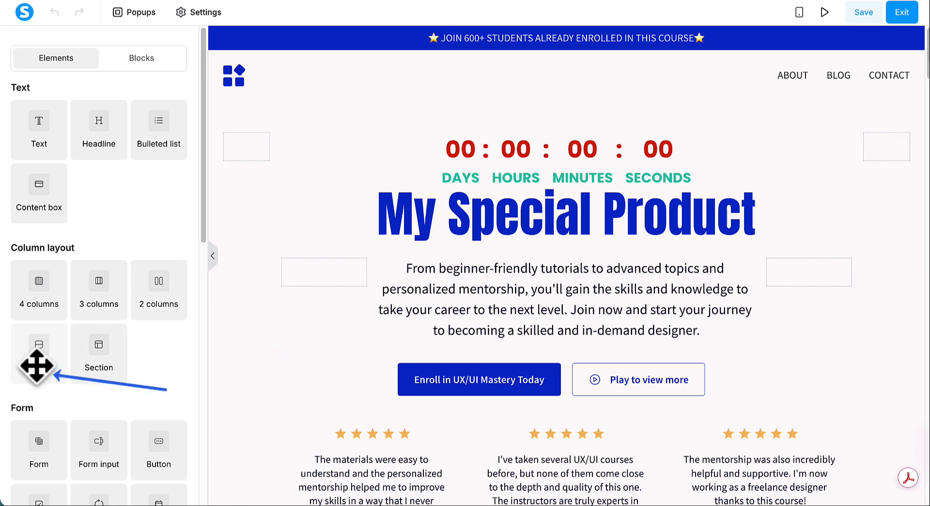
- Add a row above the announcement bar and set its section's background color to fef9fa, copied from the hero section
left_click_drag(37, 365, 509, 44)
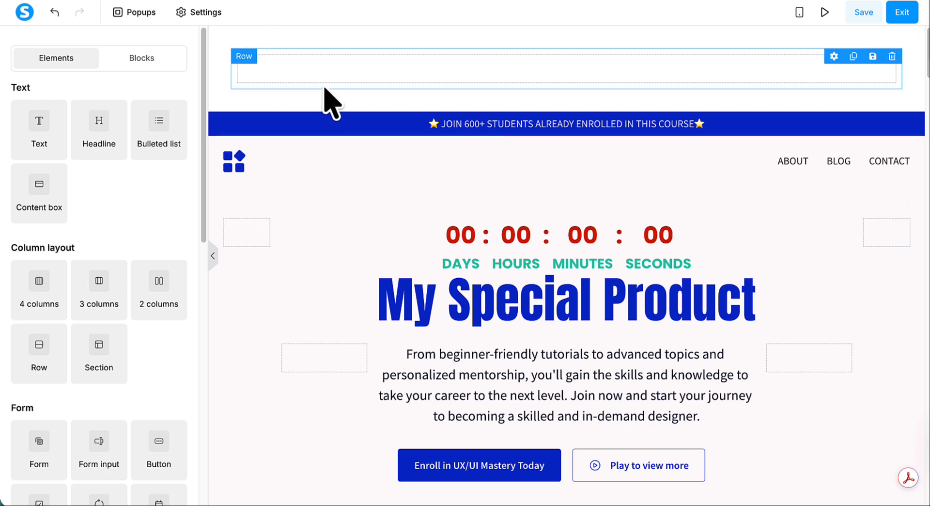
left_click(302, 203)
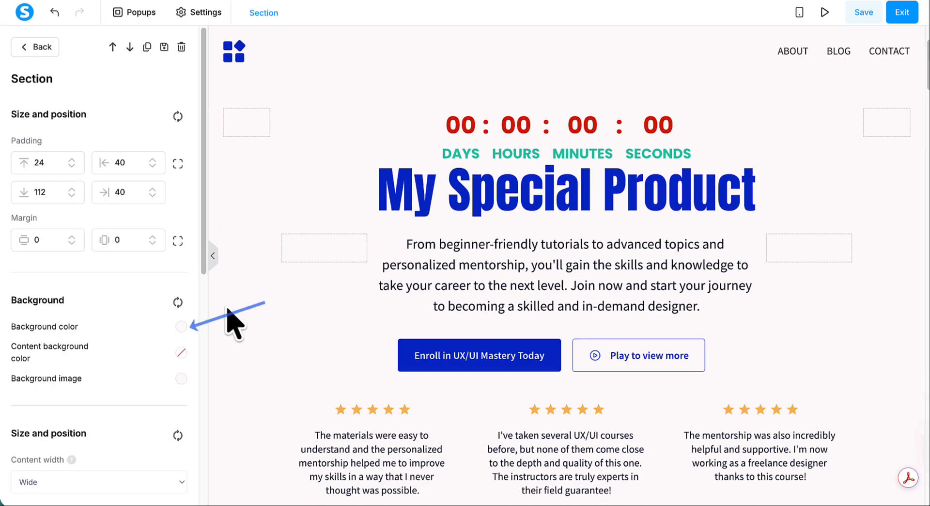
left_click(181, 326)
double_click(274, 335)
type("fef9fa")
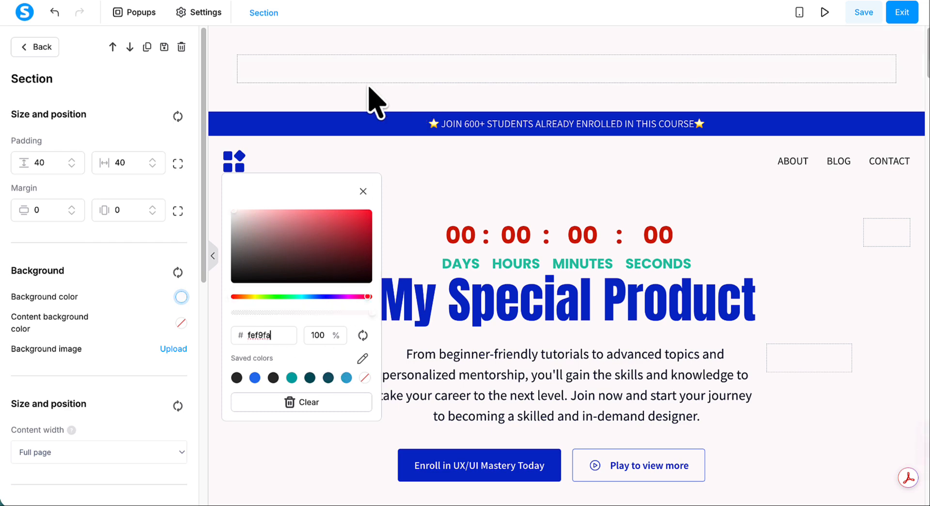
left_click(262, 86)
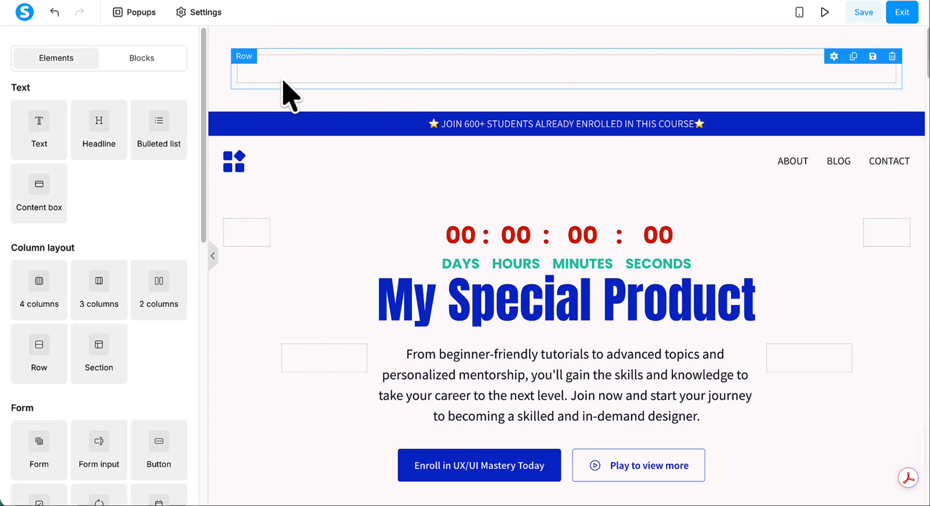
- Set the new row's background color to d3d3d3
left_click(283, 84)
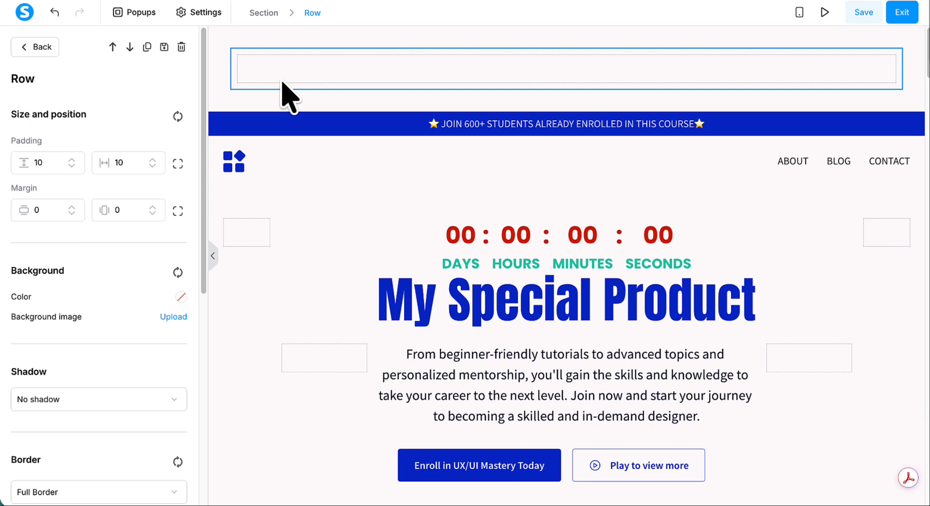
left_click(316, 82)
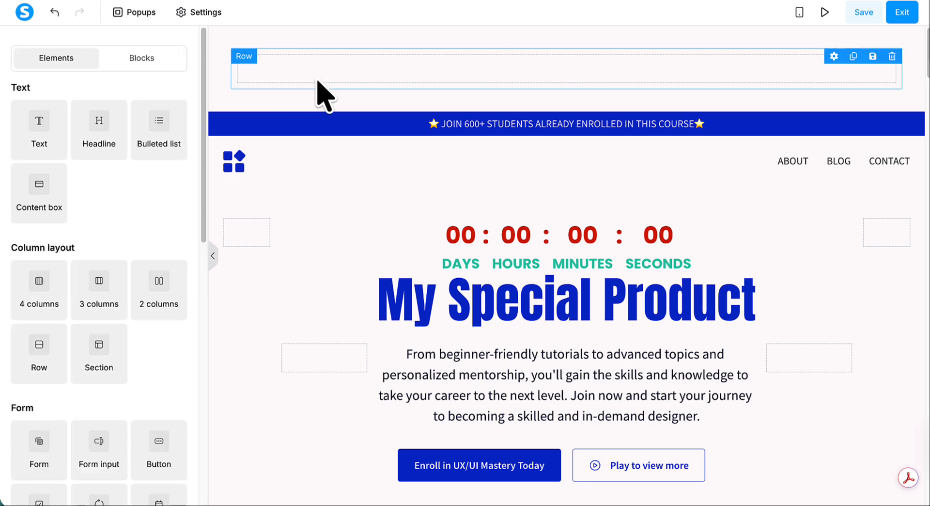
left_click(317, 82)
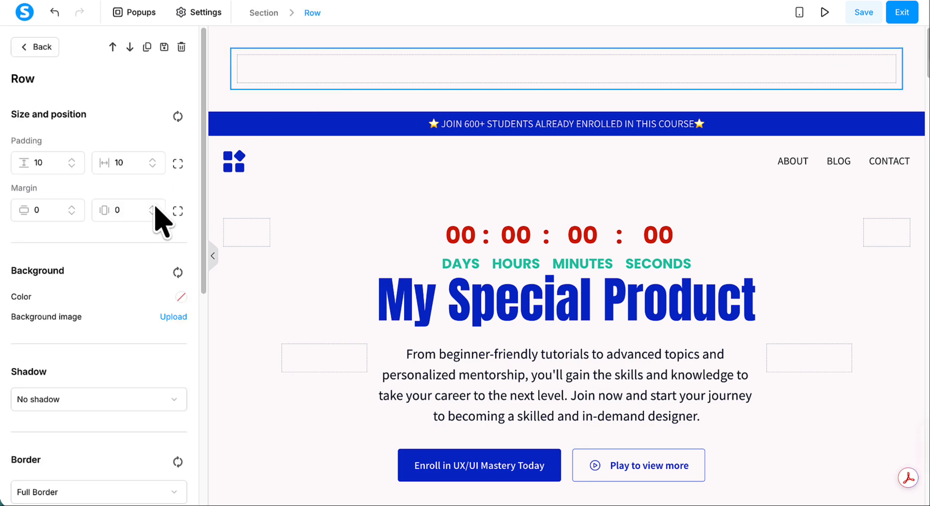
left_click(180, 297)
double_click(260, 334)
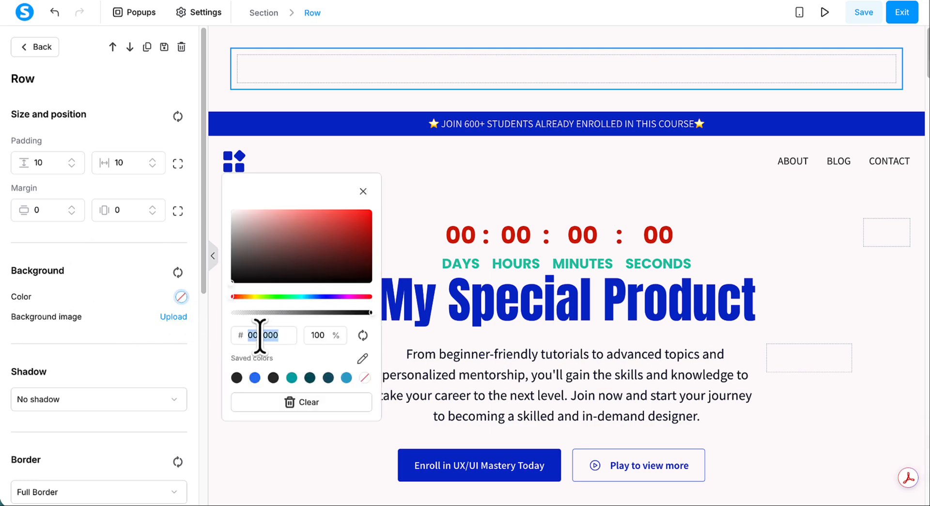
type("d3d3d3")
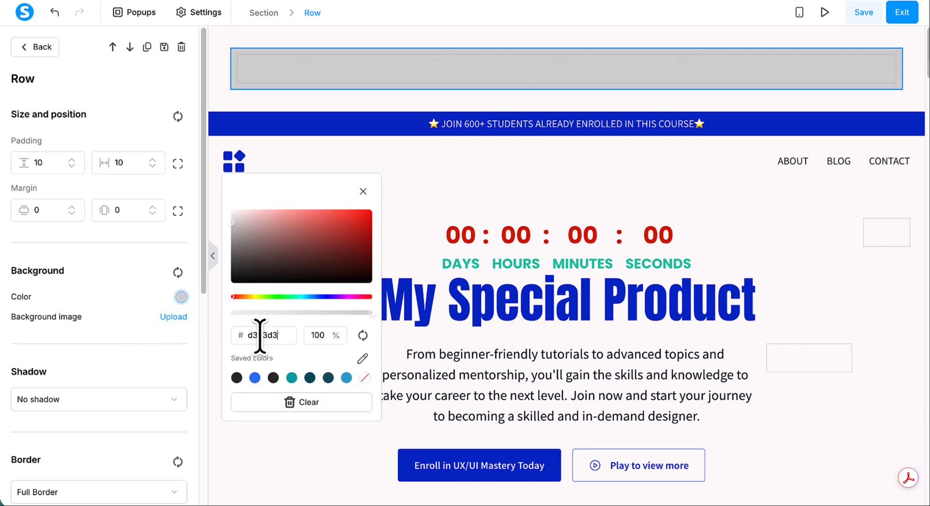
left_click(334, 97)
left_click(315, 86)
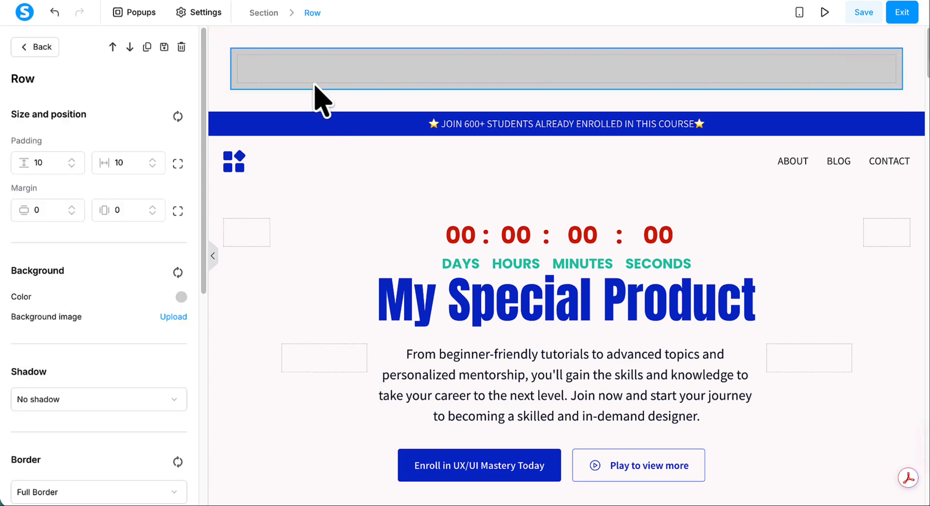
- Set the gray row's vertical padding to 0 and its left padding to 19
left_click(71, 166)
left_click(71, 165)
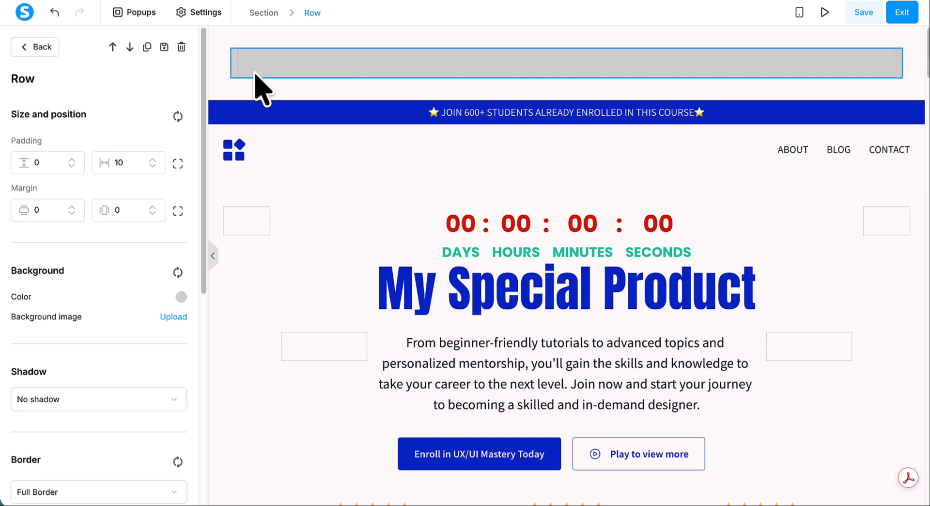
key("Escape")
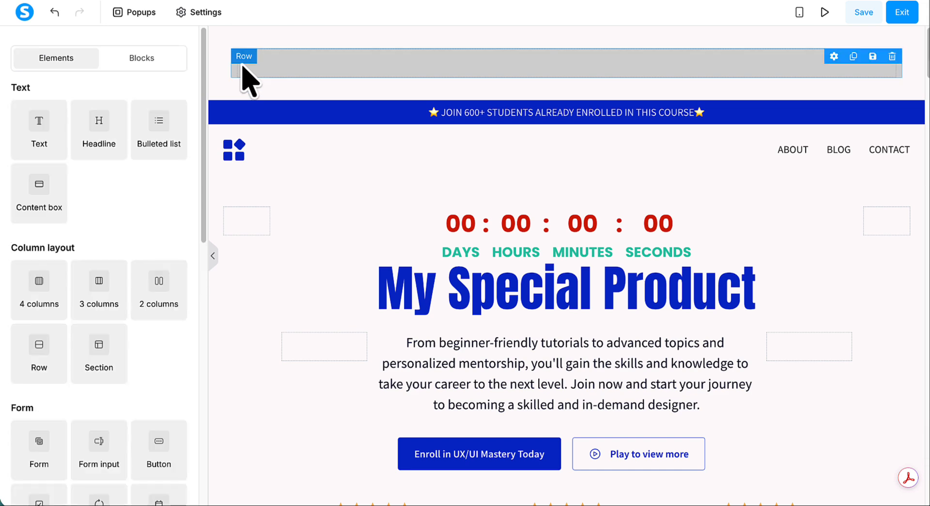
left_click(275, 71)
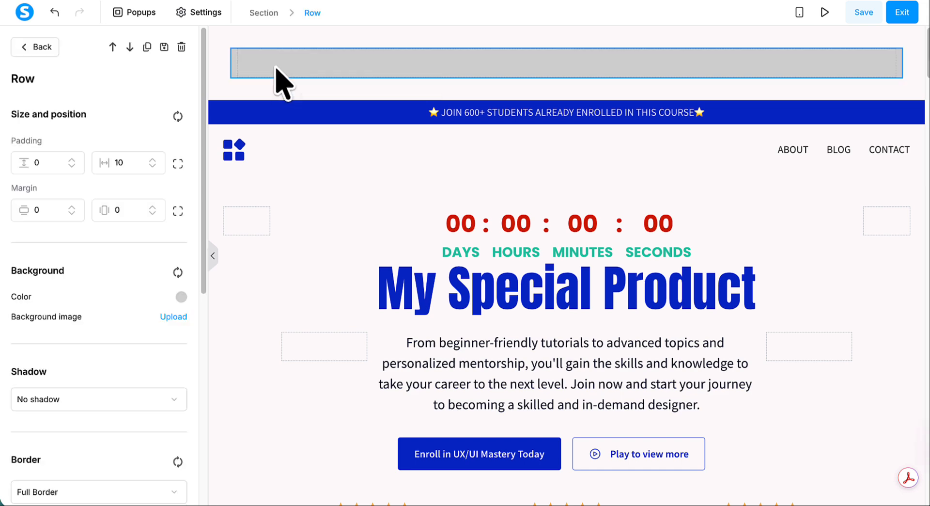
left_click(178, 163)
left_click(150, 161)
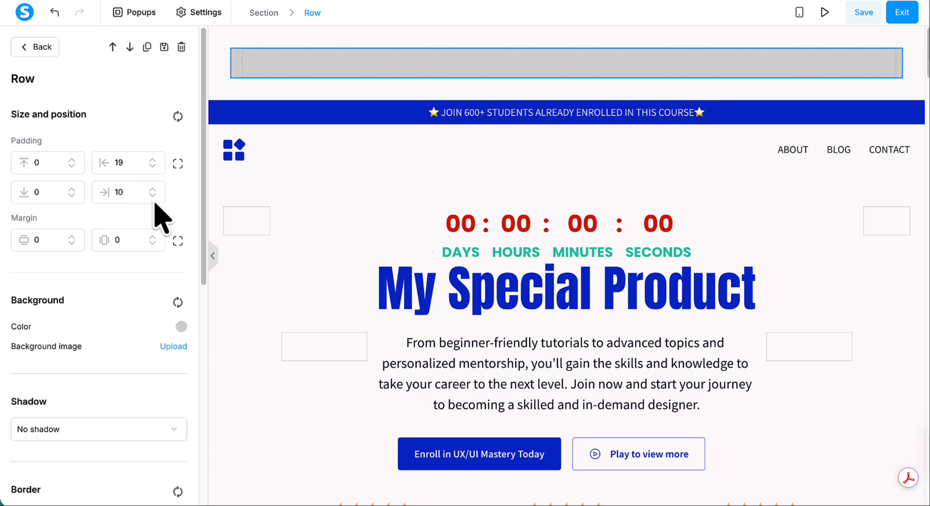
- Set the gray row's left margin to -39 and right margin to -42 so it spans the full page width
left_click(178, 241)
left_click(152, 237)
left_click(152, 243)
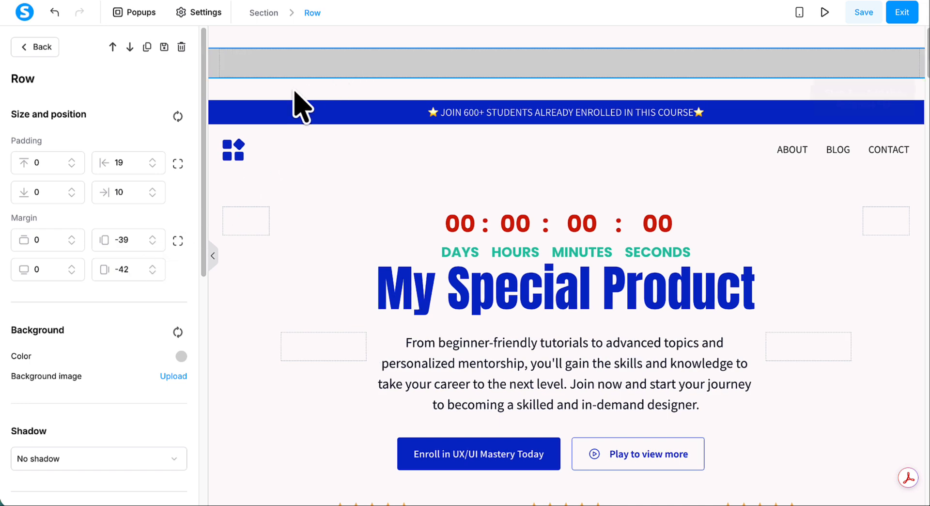
left_click(261, 191)
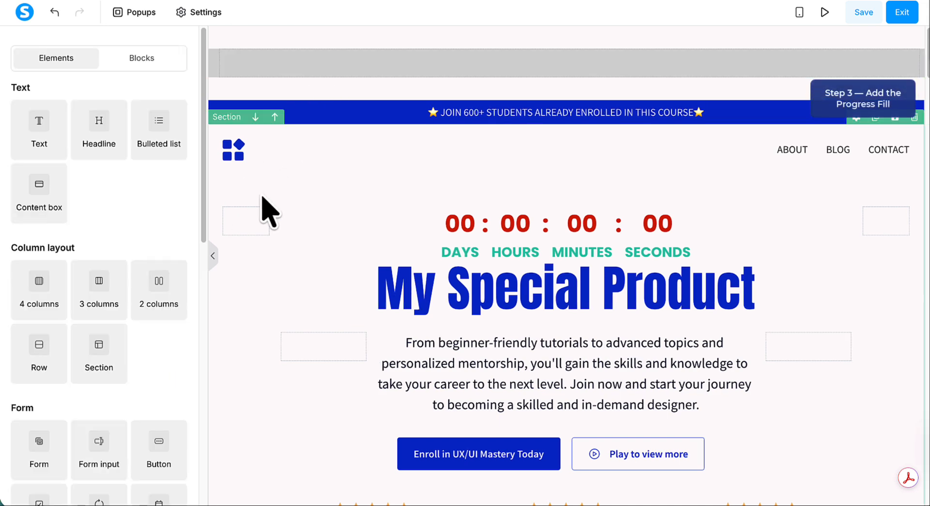
- Nest a second row inside the gray row and set its vertical padding to 0
left_click_drag(49, 356, 368, 69)
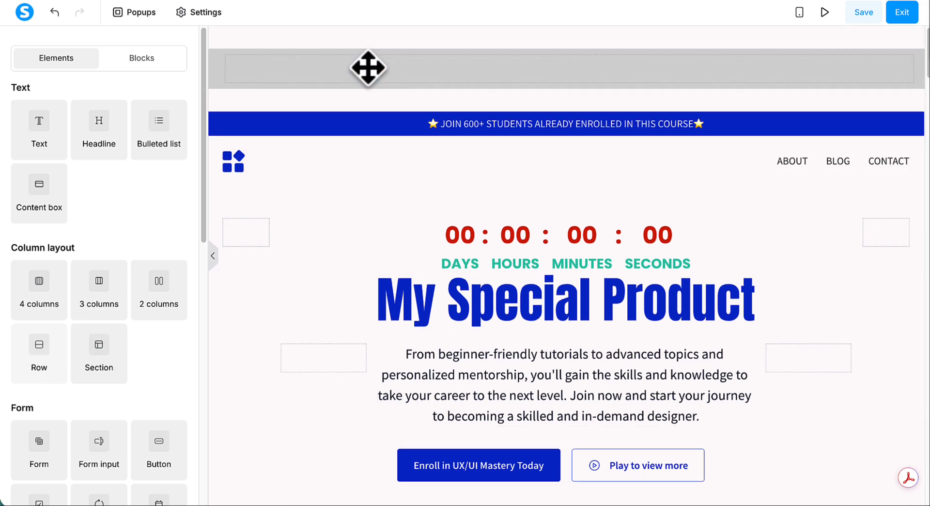
left_click(369, 69)
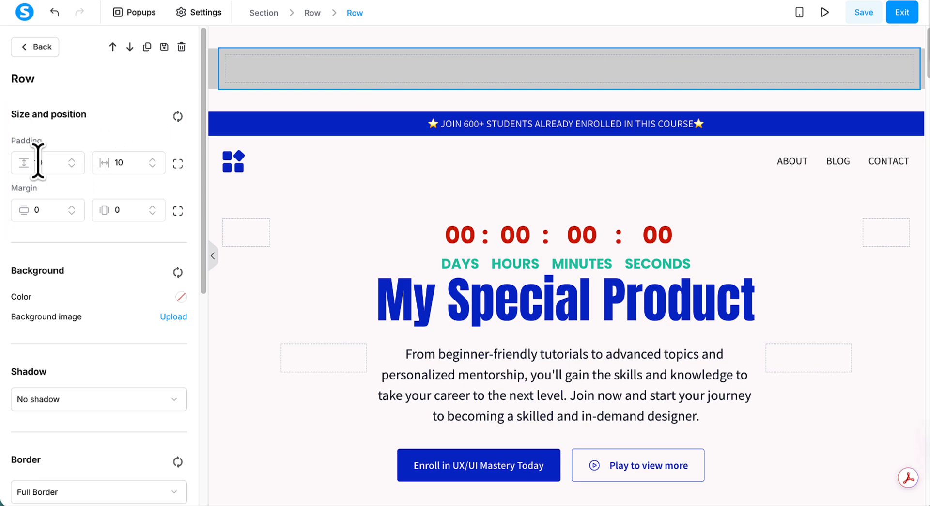
key("BackSpace")
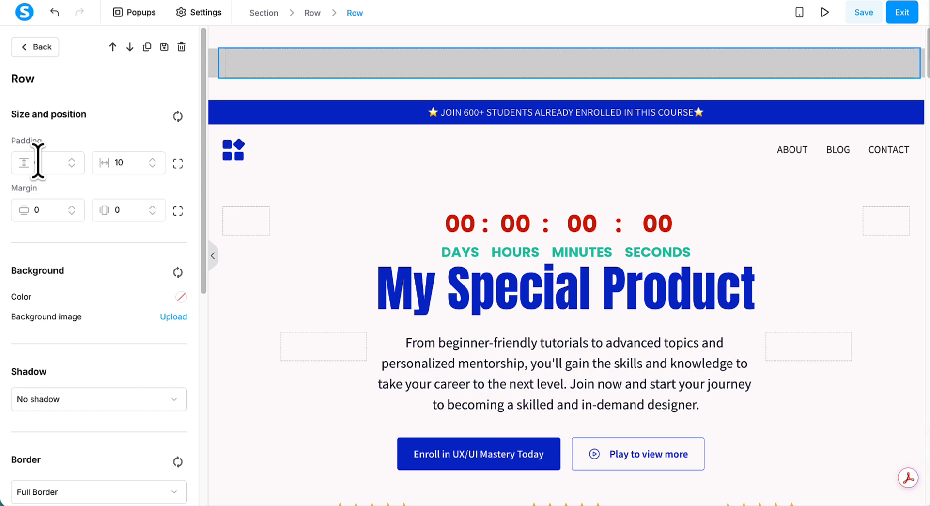
type("0")
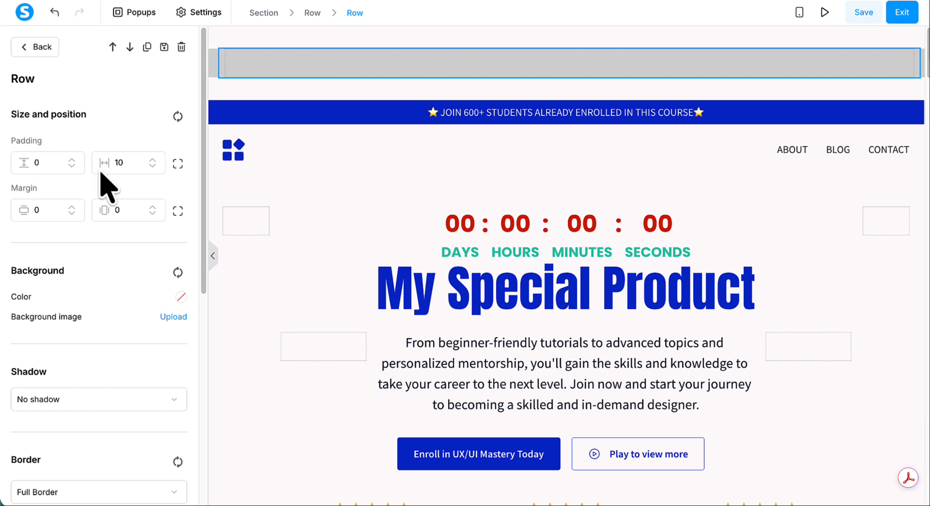
- Set the inner row's left margin to -17 and its right margin to 780
left_click(171, 210)
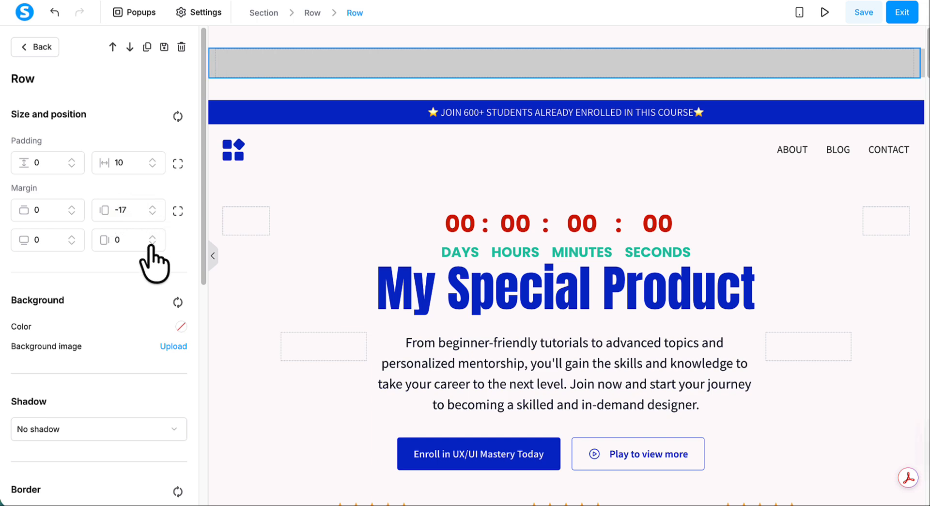
left_click(151, 244)
left_click(152, 239)
left_click(152, 239)
left_click(151, 239)
left_click(151, 239)
left_click(151, 239)
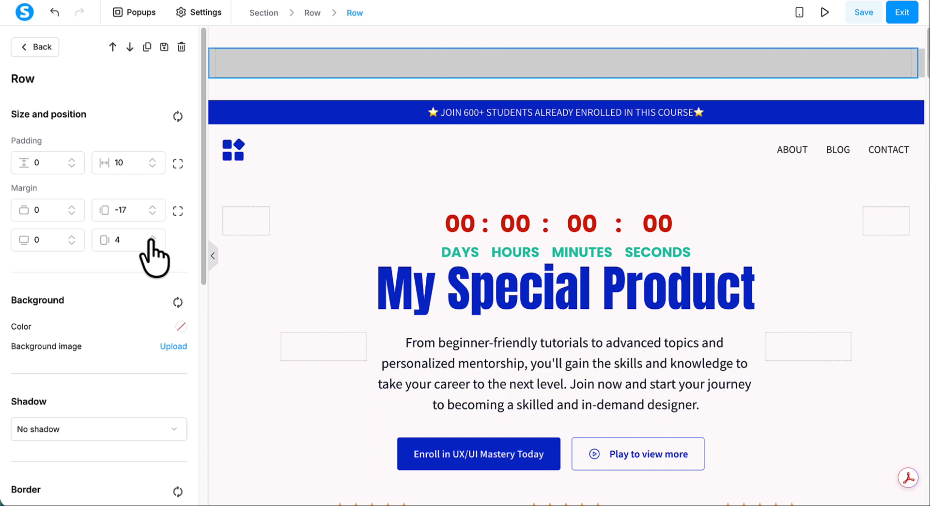
left_click(152, 239)
left_click(152, 239)
left_click(152, 239)
left_click(151, 239)
left_click(152, 239)
left_click(152, 239)
left_click(152, 239)
left_click(151, 239)
left_click_drag(151, 239, 152, 239)
double_click(119, 240)
type("780")
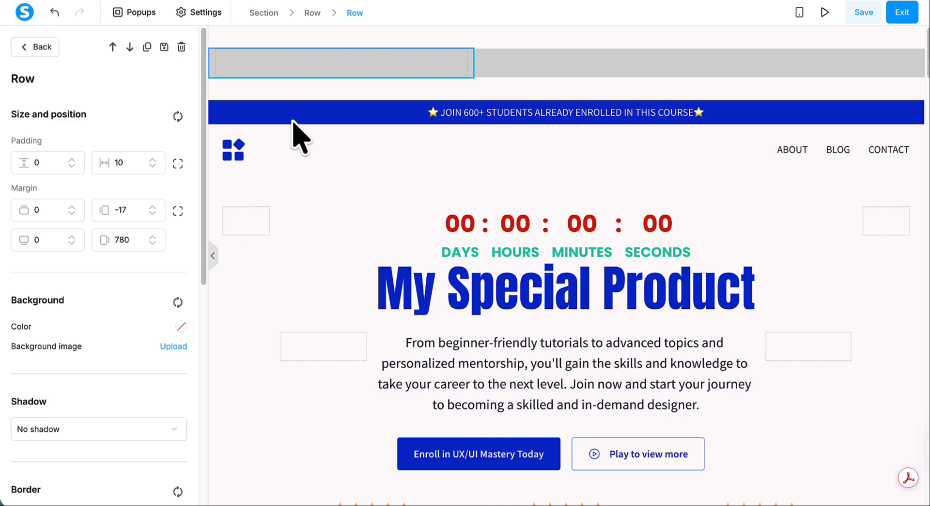
- Copy the announcement bar section's background color and apply it, 072ac8, as the inner row's background color
left_click(236, 122)
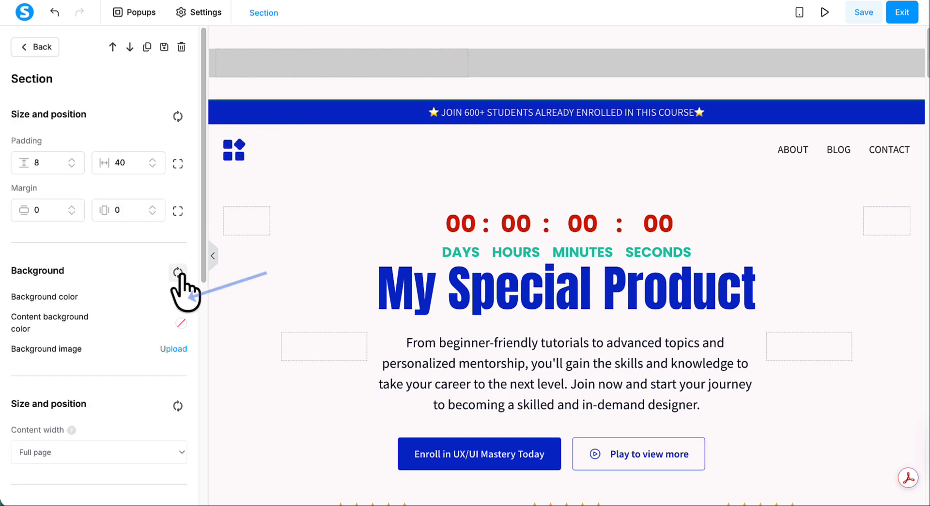
left_click(180, 297)
double_click(261, 335)
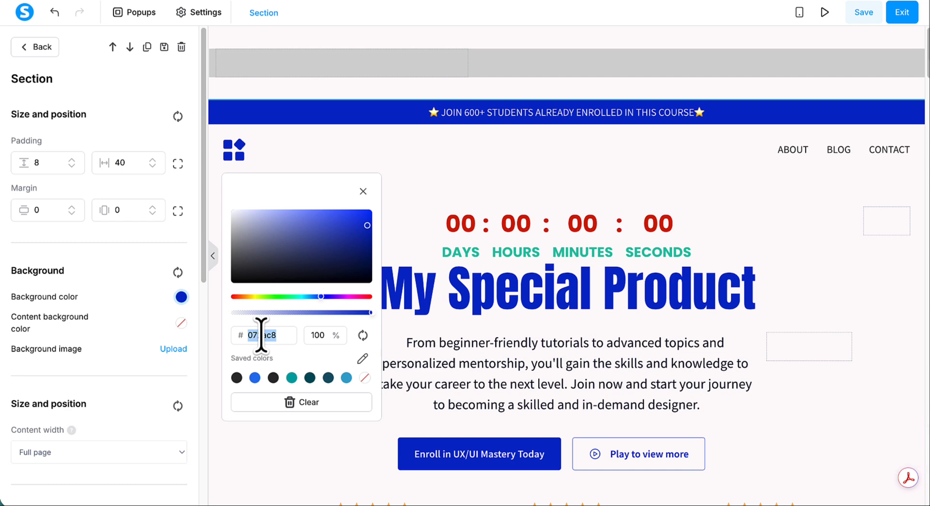
left_click(284, 76)
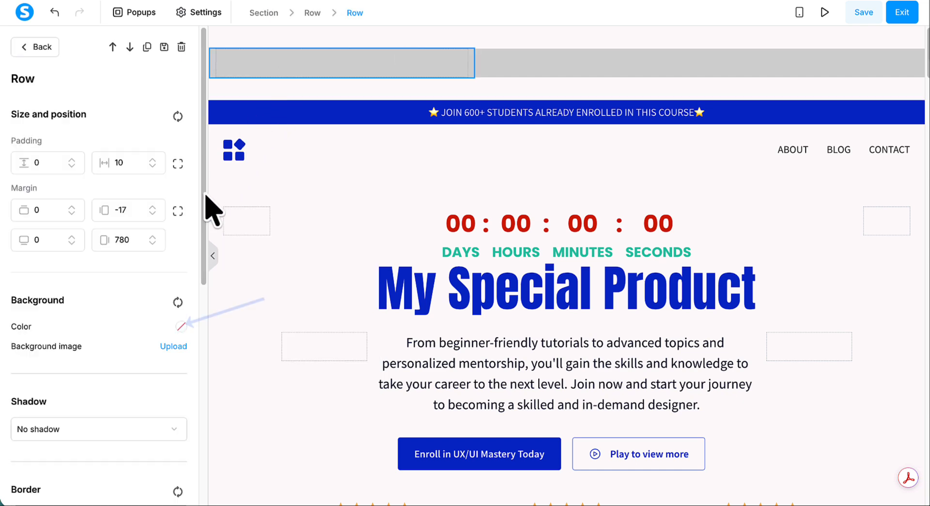
left_click(180, 327)
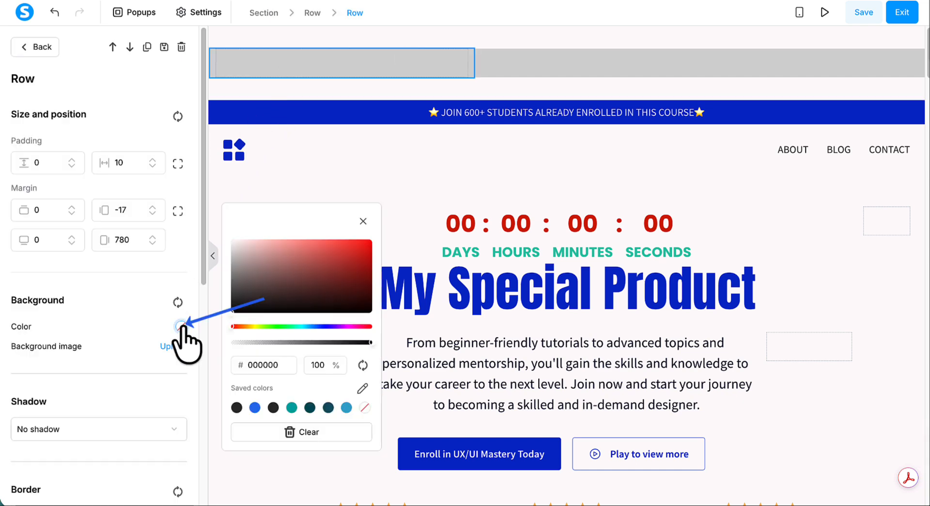
double_click(269, 366)
type("072ac8")
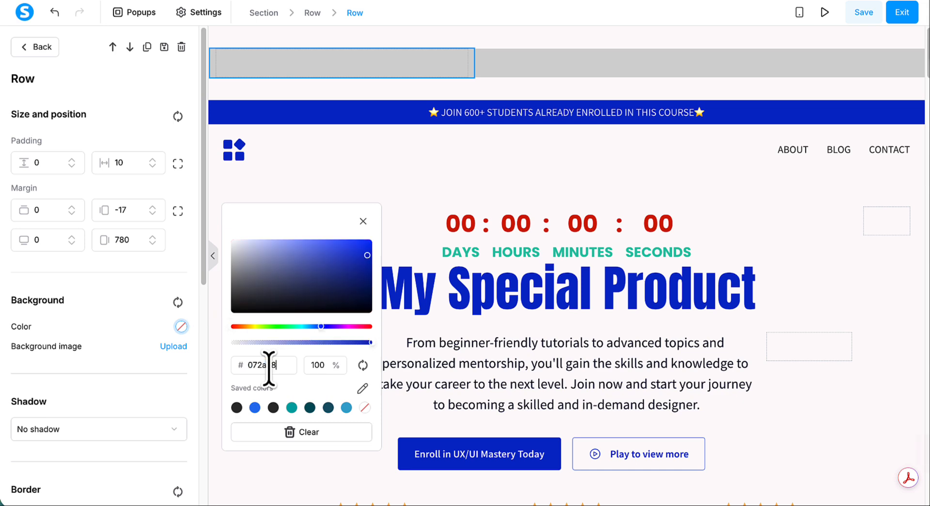
left_click(581, 57)
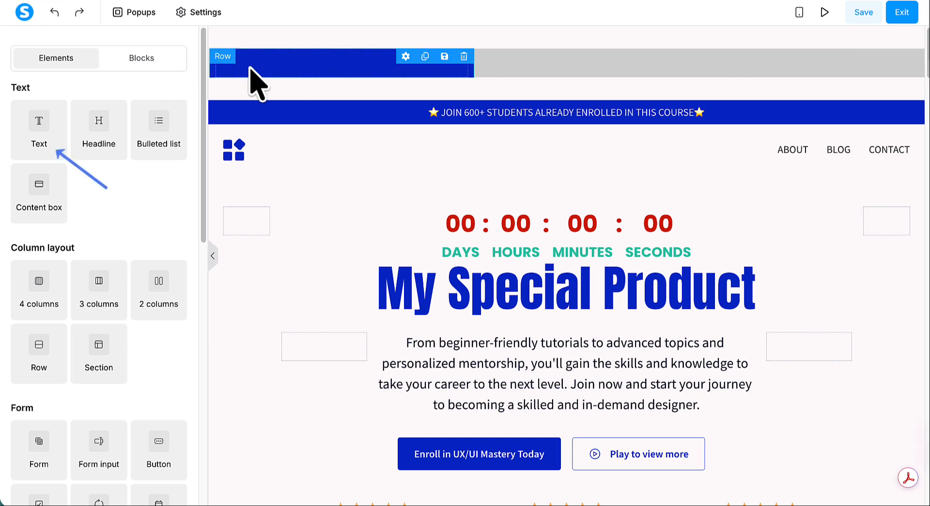
- Add a text element inside the blue inner row and replace its placeholder text with 25%
left_click_drag(40, 129, 318, 70)
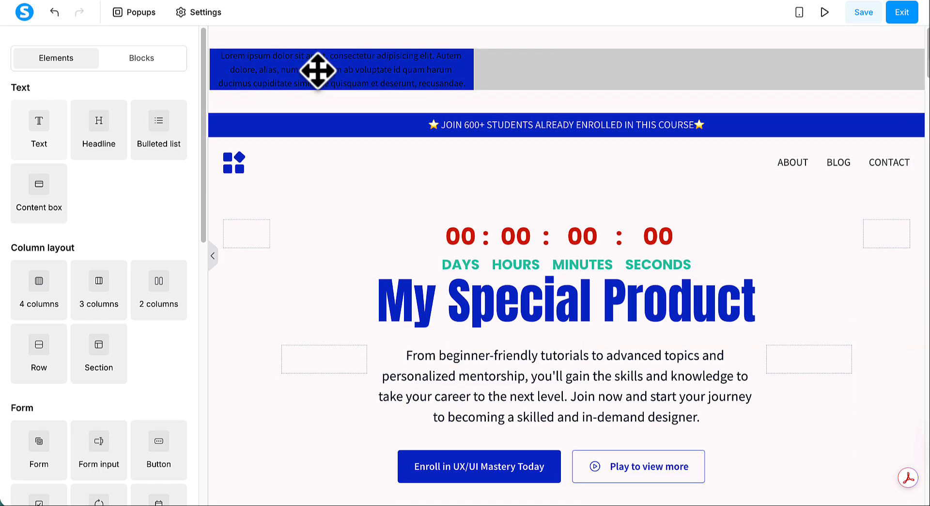
triple_click(318, 71)
key("BackSpace")
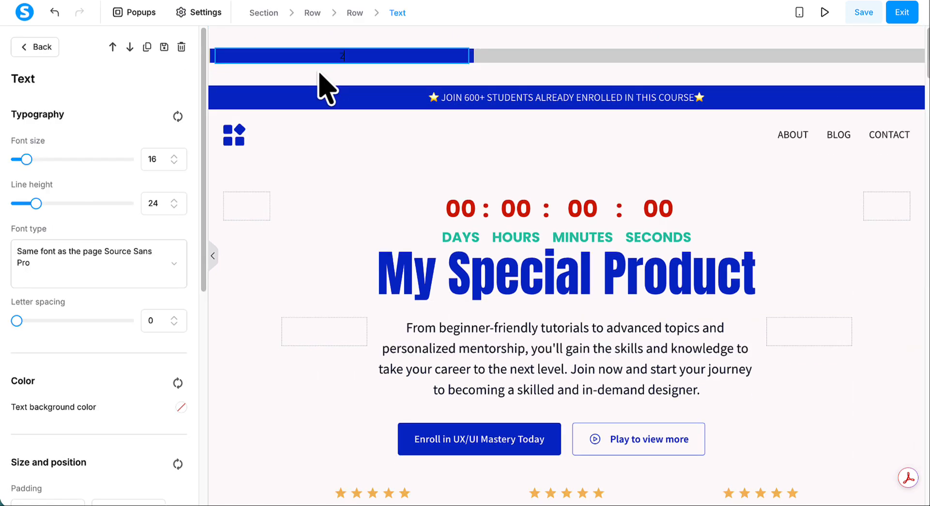
type("25")
- Set the color of the 25% label to ffffff and make the label bold
left_click_drag(361, 57, 333, 57)
left_click(375, 86)
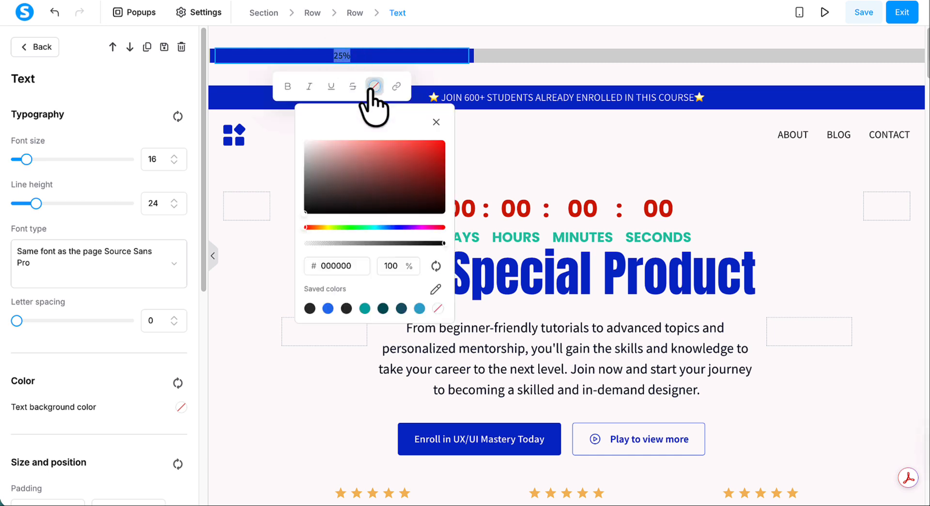
double_click(336, 266)
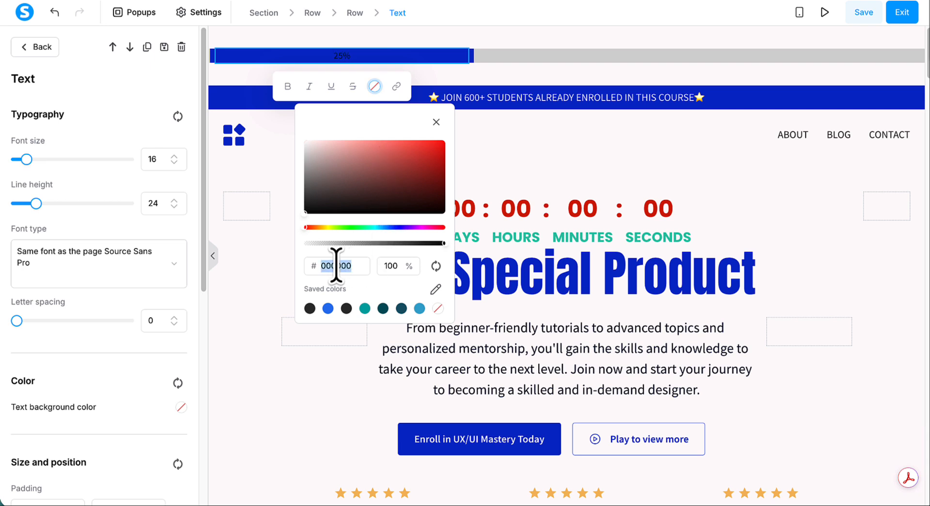
type("ffffff")
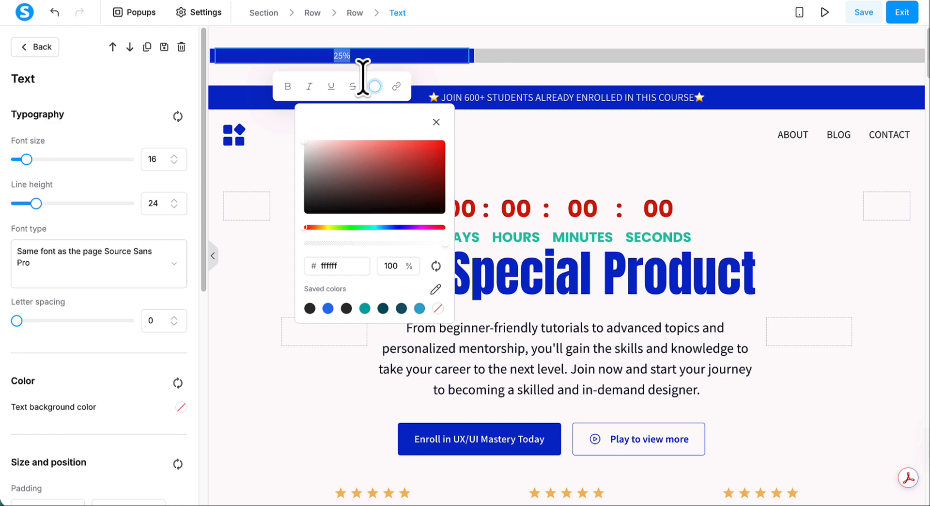
left_click(288, 86)
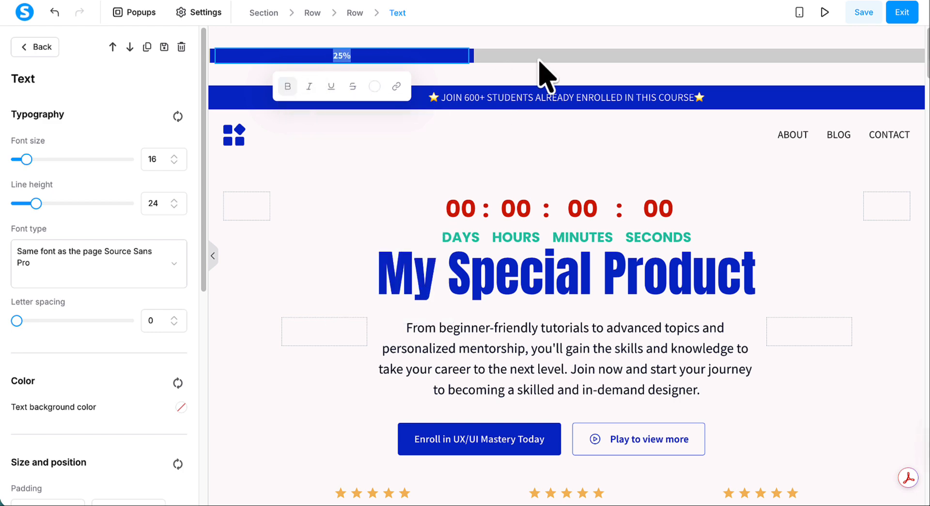
left_click(366, 195)
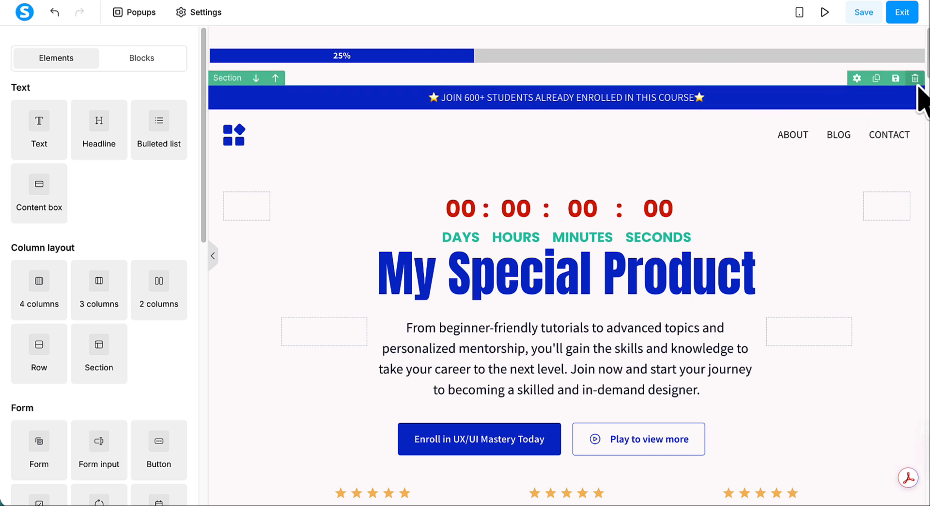
- Delete the blue announcement bar section below the progress bar
left_click(915, 78)
left_click(571, 42)
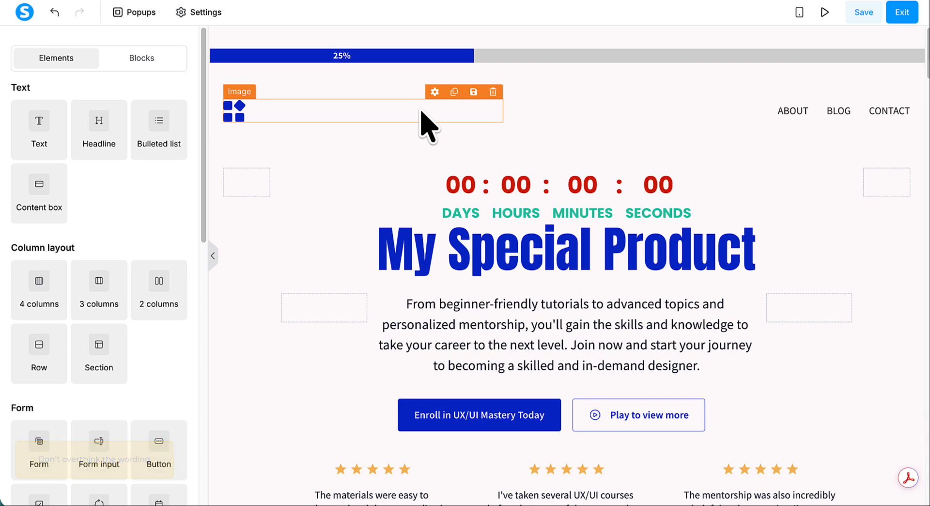
- For mobile, set the inner row's vertical padding to 2, horizontal padding 5, top margin 3, left margin -4 and right margin 252, then return to desktop view
left_click(800, 13)
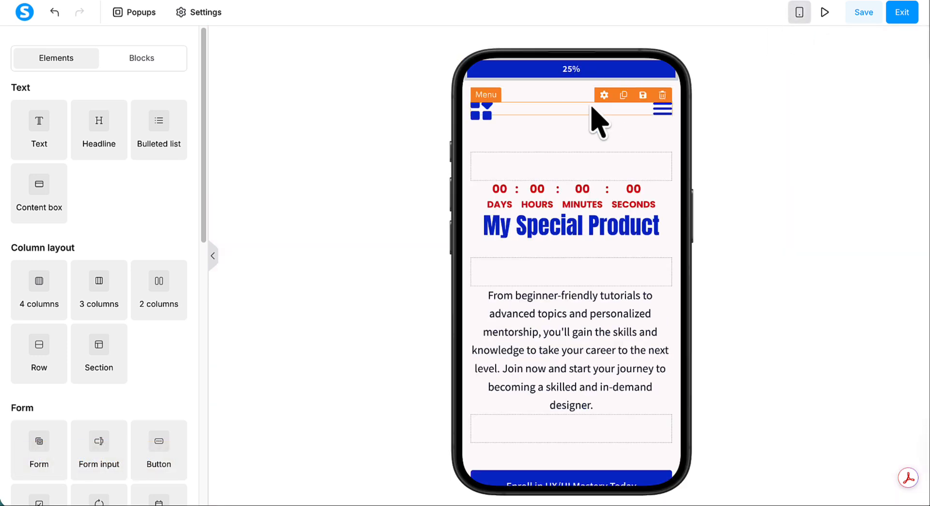
left_click(586, 76)
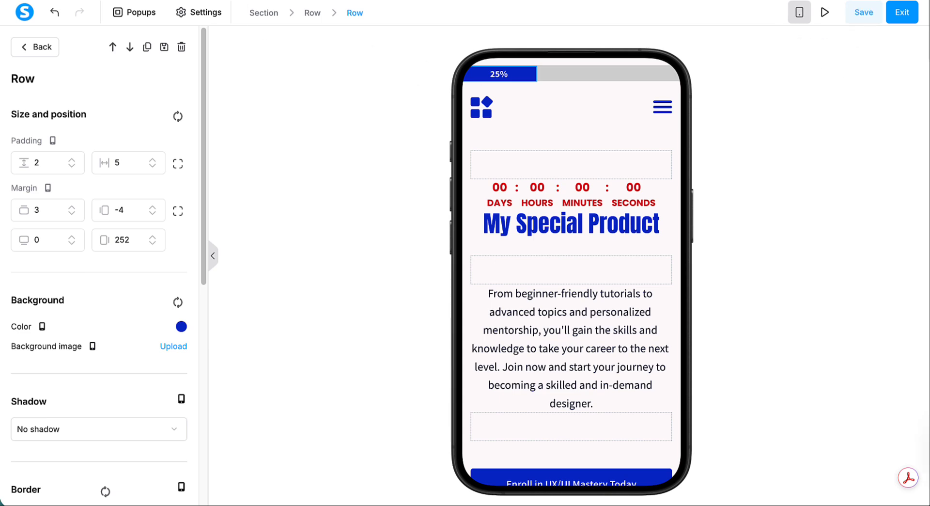
left_click(800, 12)
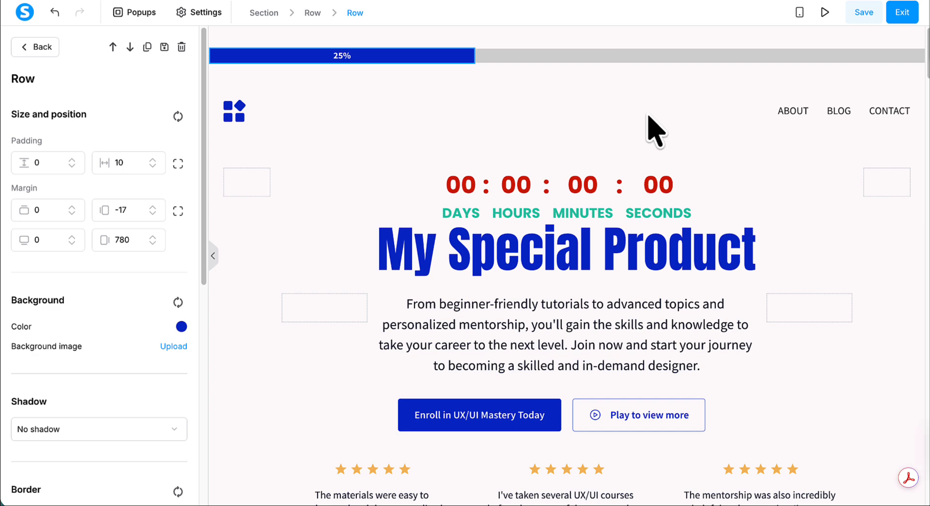
left_click(640, 47)
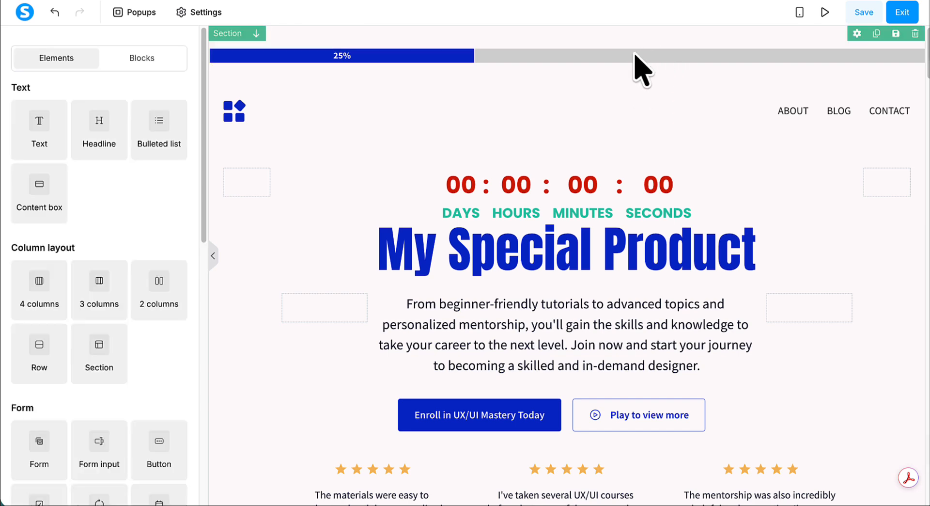
left_click(630, 53)
key("ctrl+z")
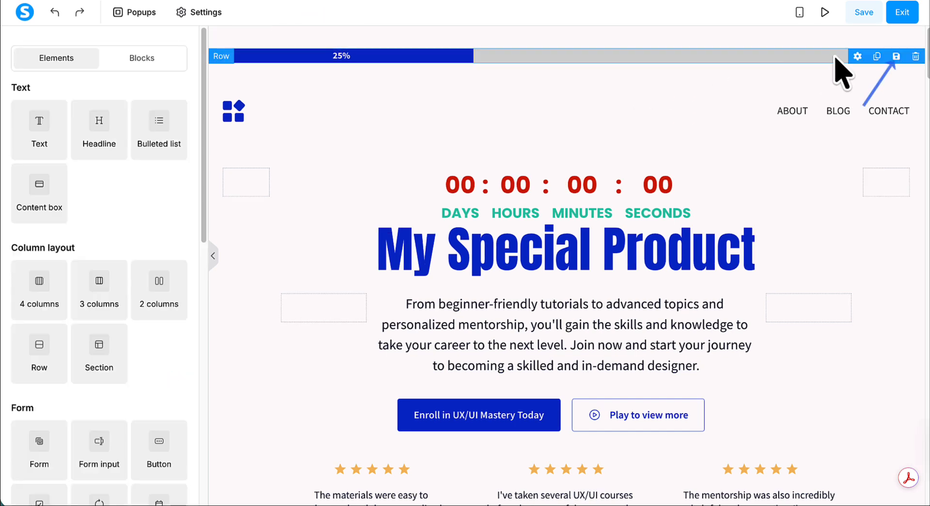
- Save the outer gray row as a reusable block titled Progress Bar, without making it a master block
left_click(896, 57)
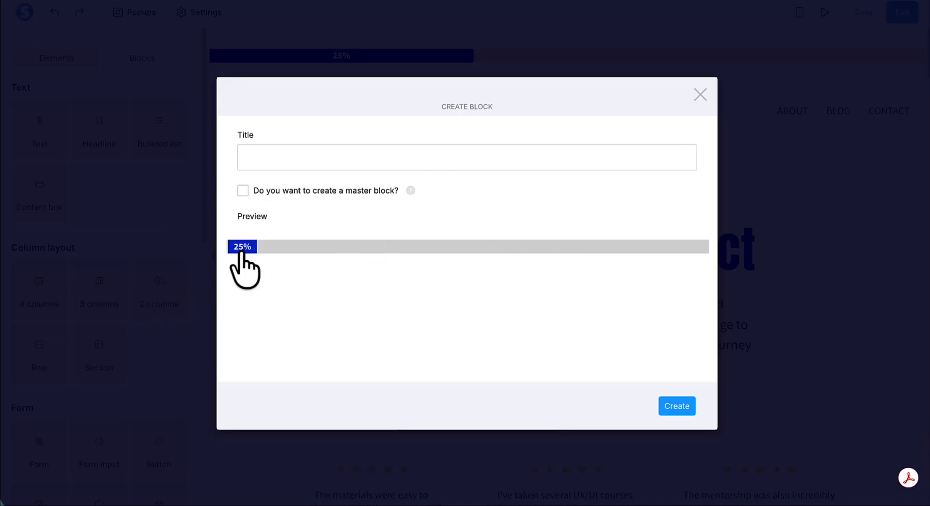
left_click(269, 154)
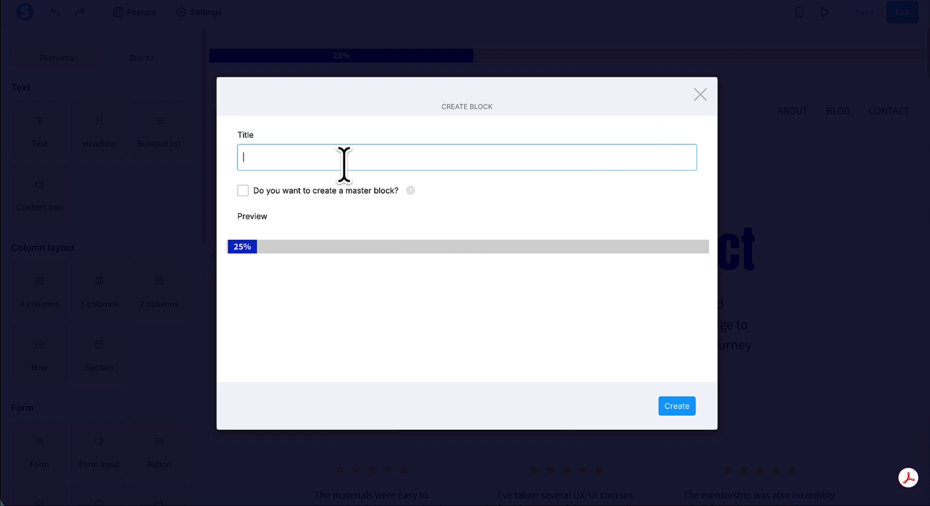
type("p")
key("BackSpace")
type("Progress Bar")
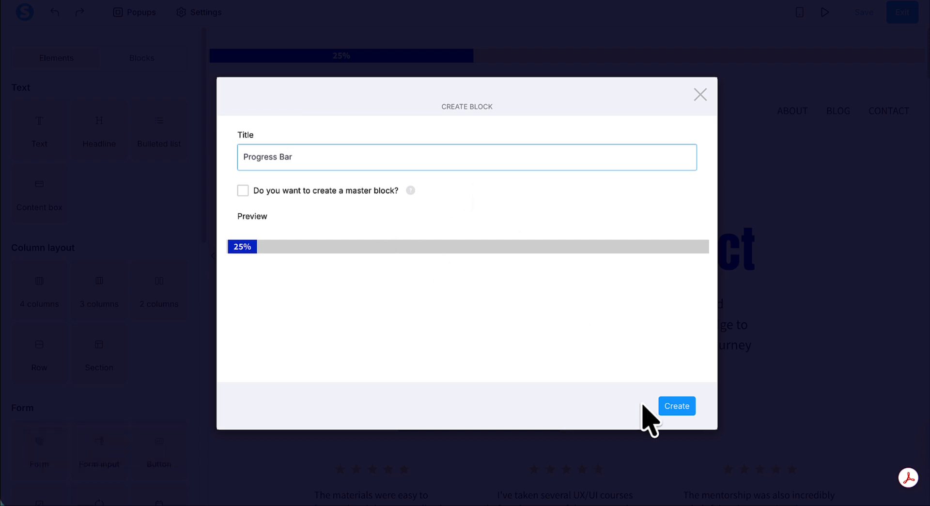
left_click(679, 411)
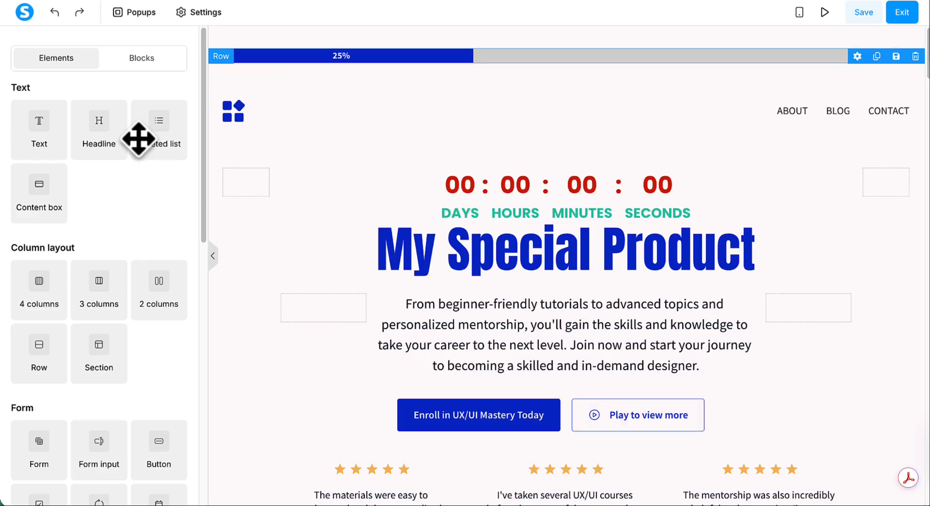
- Open the collection of own saved blocks and look for the Progress Bar block
left_click(138, 68)
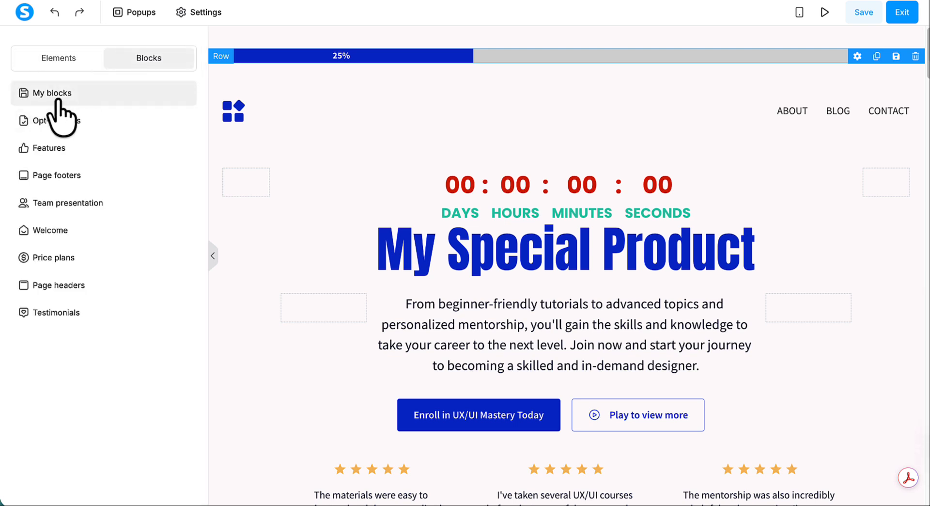
left_click(59, 97)
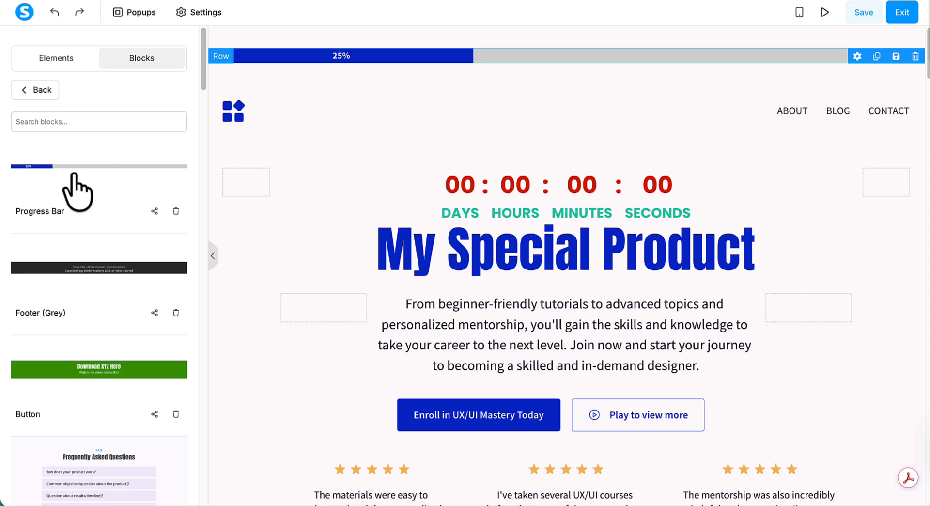
scroll(77, 192, "down", 1)
scroll(78, 191, "up", 1)
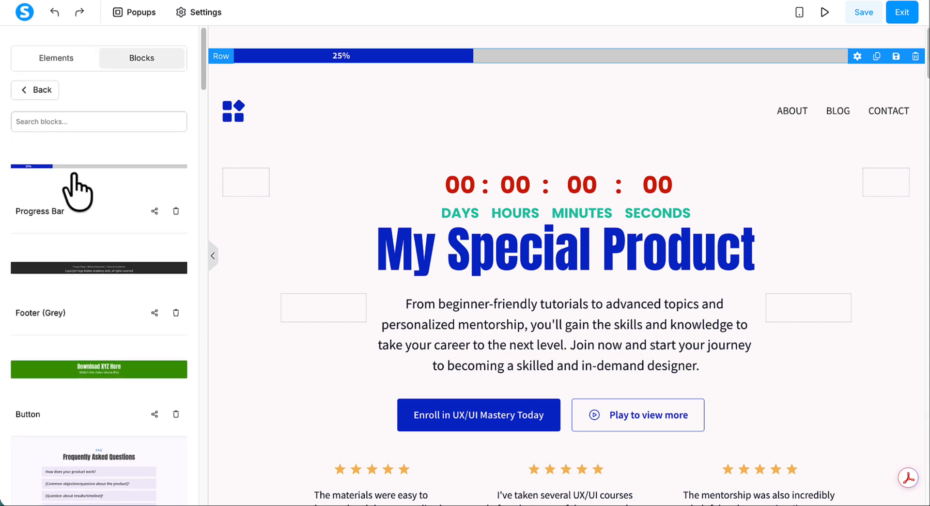